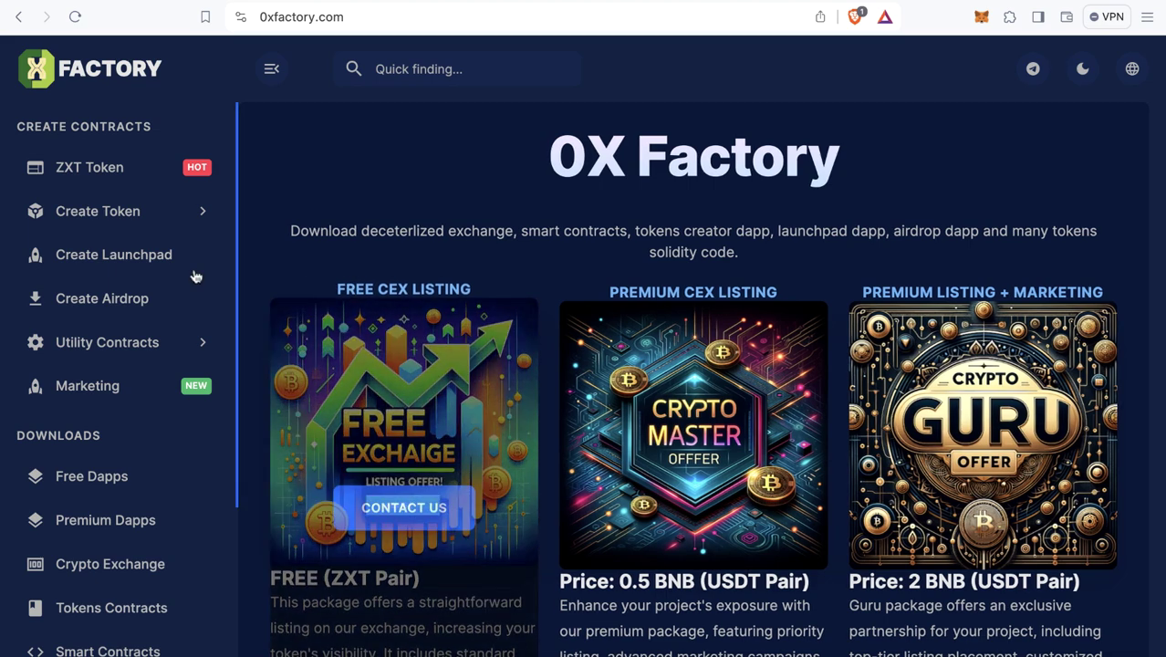
- Open the USDT Converter form under Utility Contracts and focus its wallet field
click(133, 355)
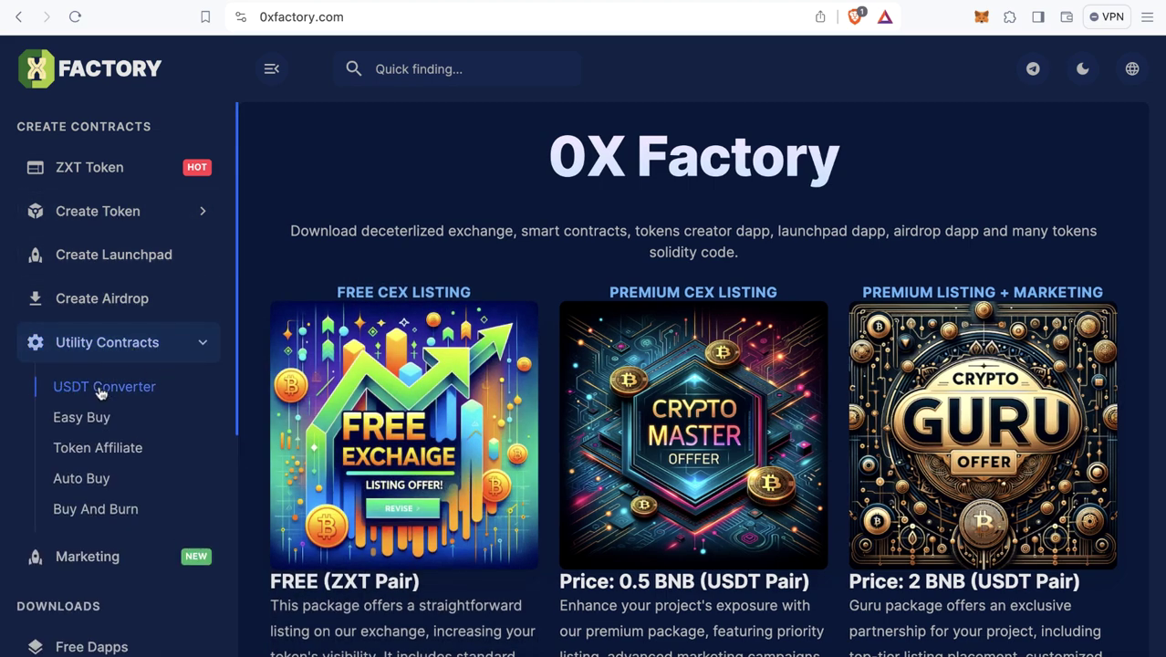
click(101, 391)
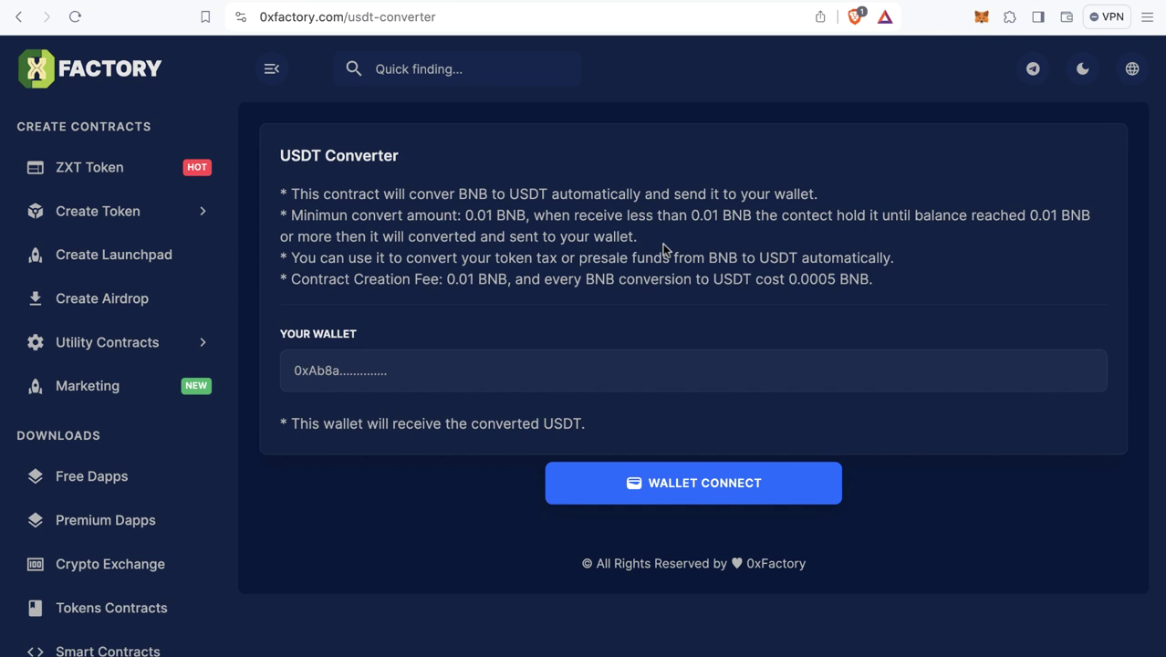
click(344, 371)
- Copy your MetaMask address and paste it into the Your Wallet field
click(982, 18)
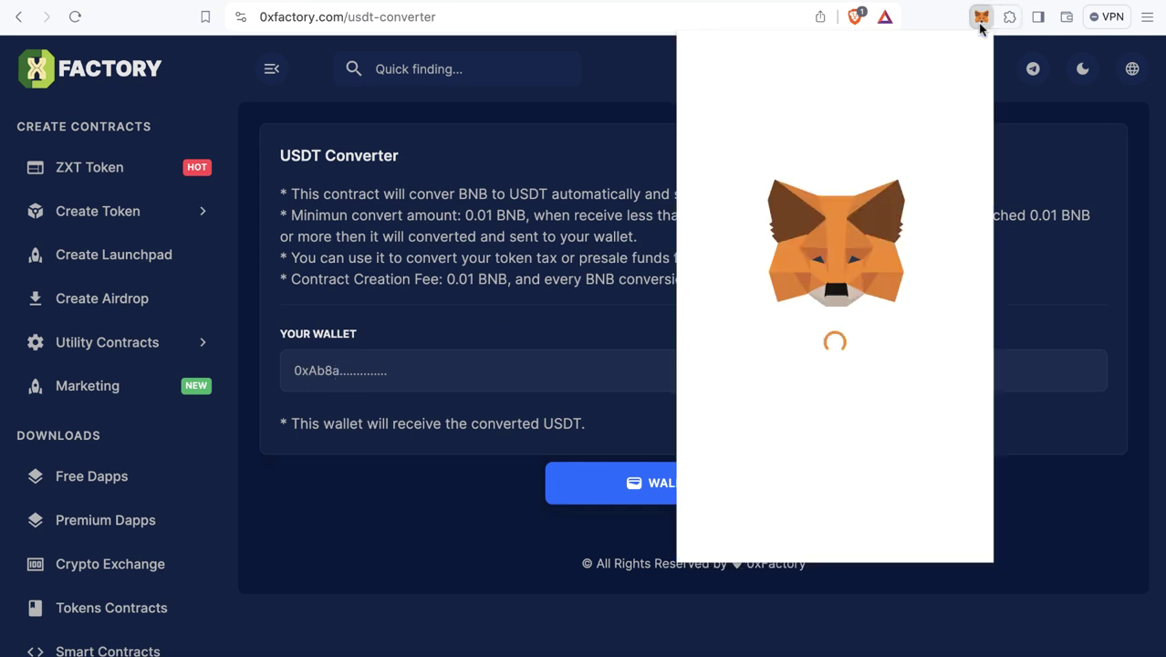
click(832, 116)
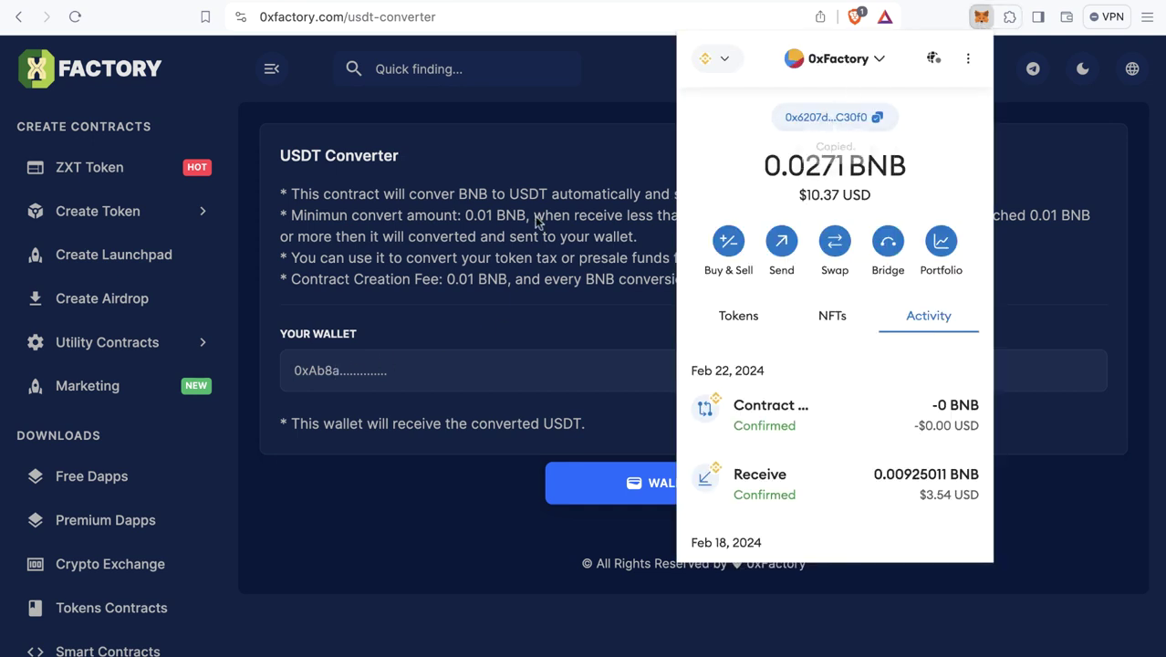
click(514, 368)
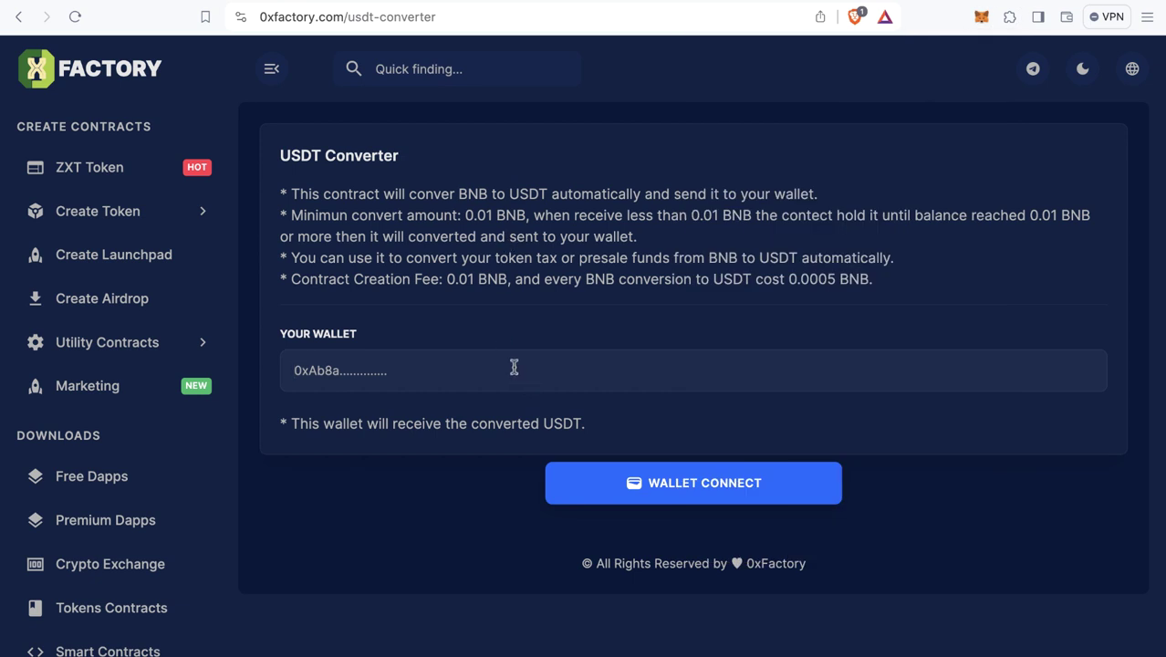
text(0x6207dD58F450ab3BC4336be4E5c1cf9a686C30f0)
click(671, 331)
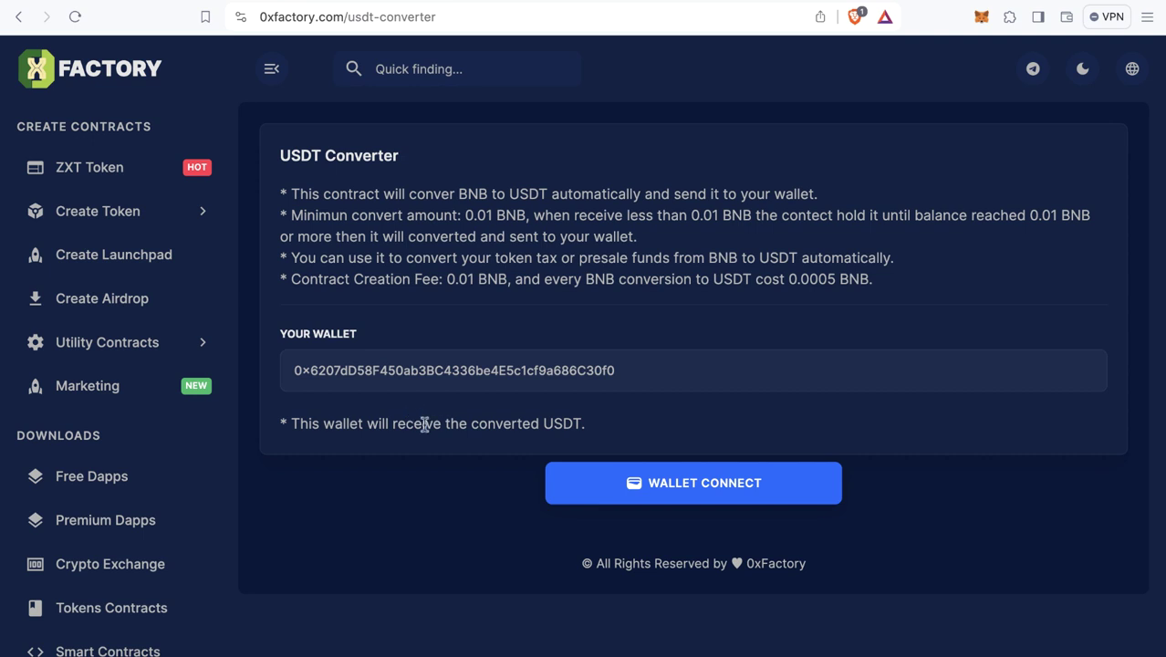
drag(396, 425, 573, 425)
click(607, 427)
- Connect the MetaMask account, then create the contract and confirm the 0.01 BNB fee
click(700, 486)
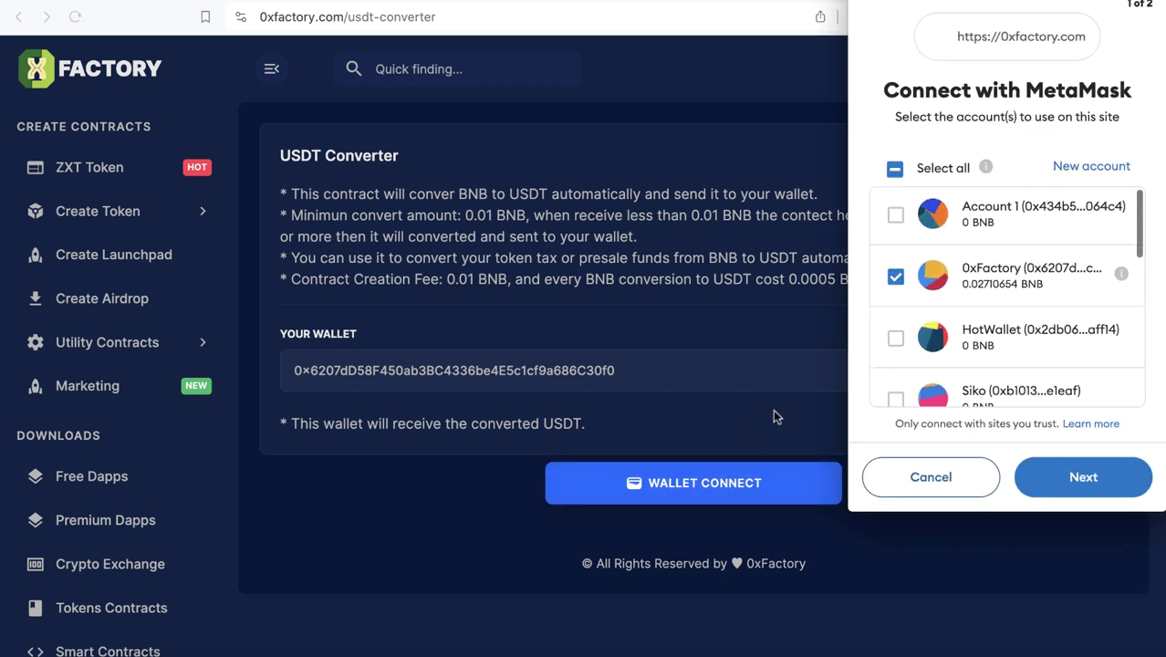
click(1062, 481)
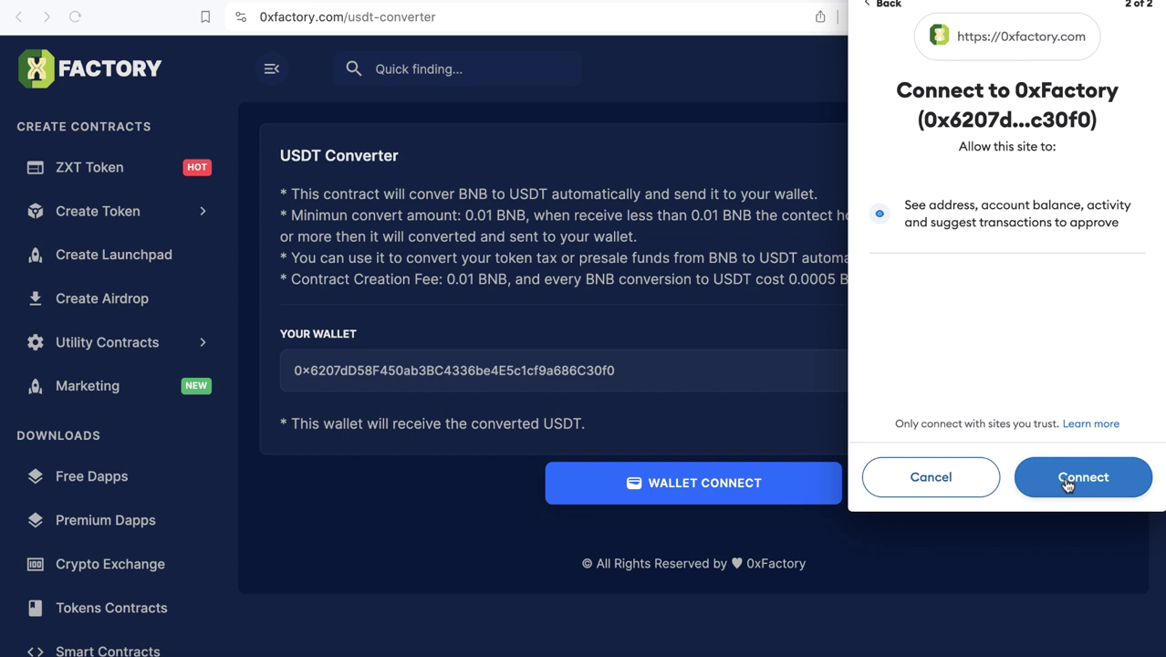
click(1066, 483)
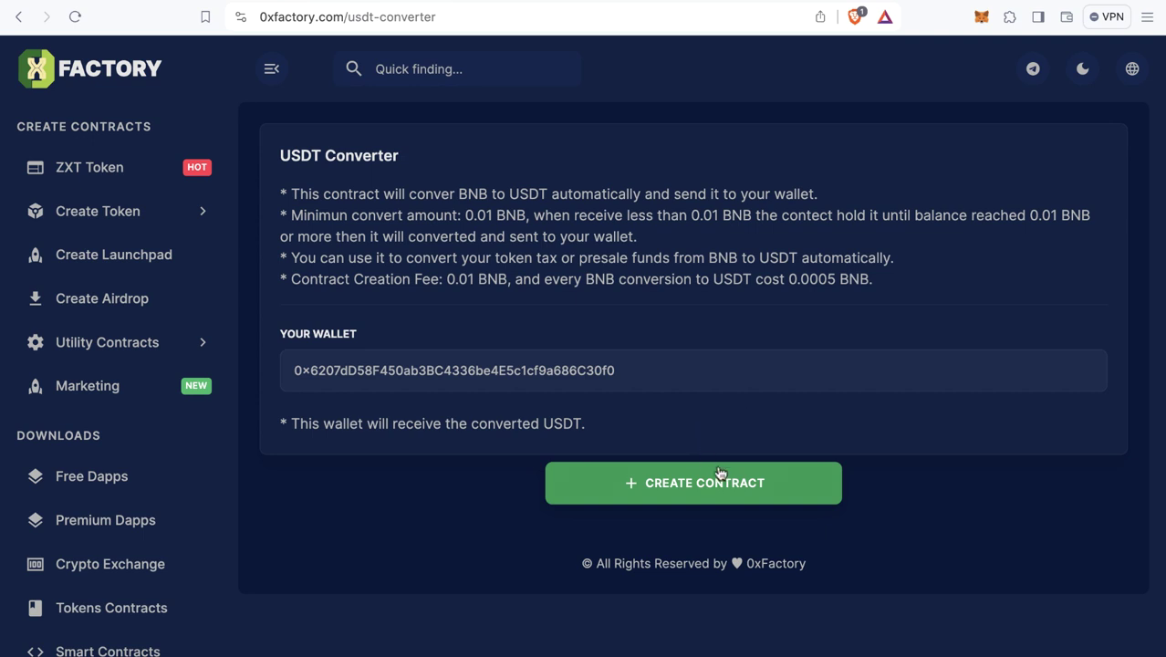
click(695, 491)
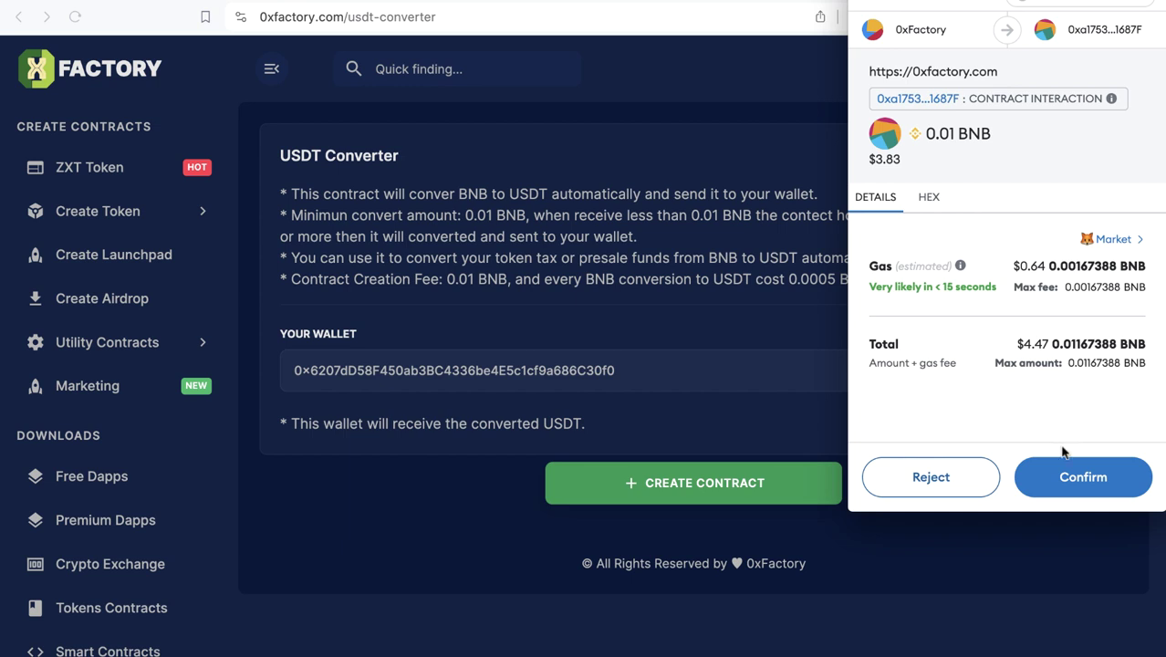
click(1072, 475)
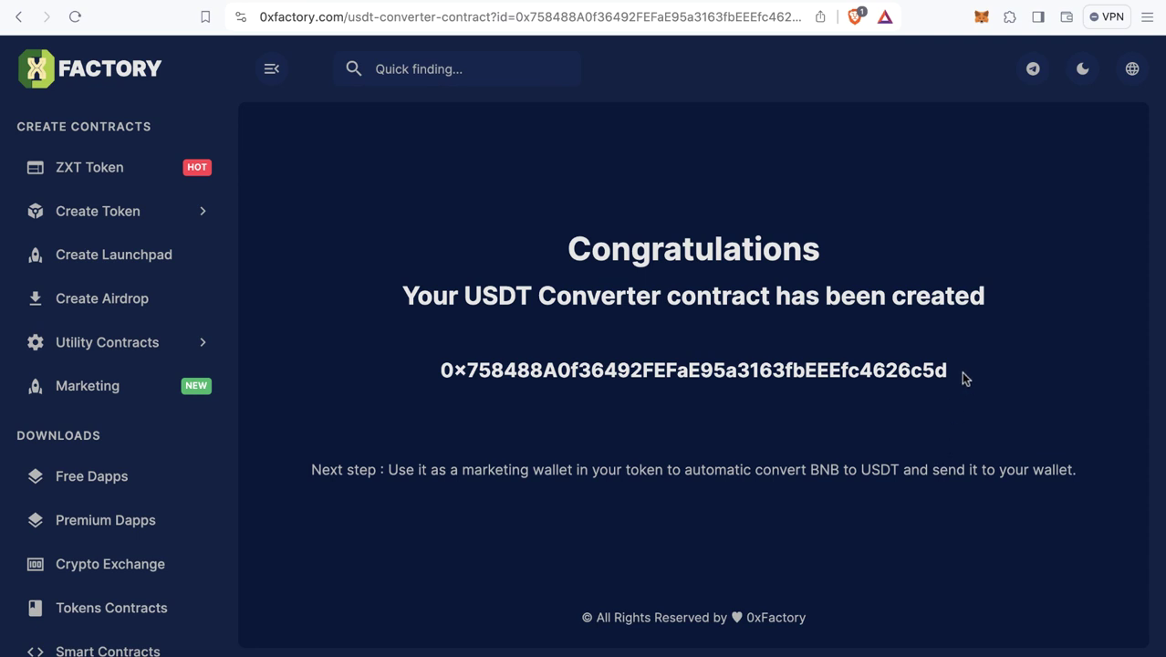
- Select the new USDT Converter contract address on the Congratulations page for copying
drag(961, 371, 432, 369)
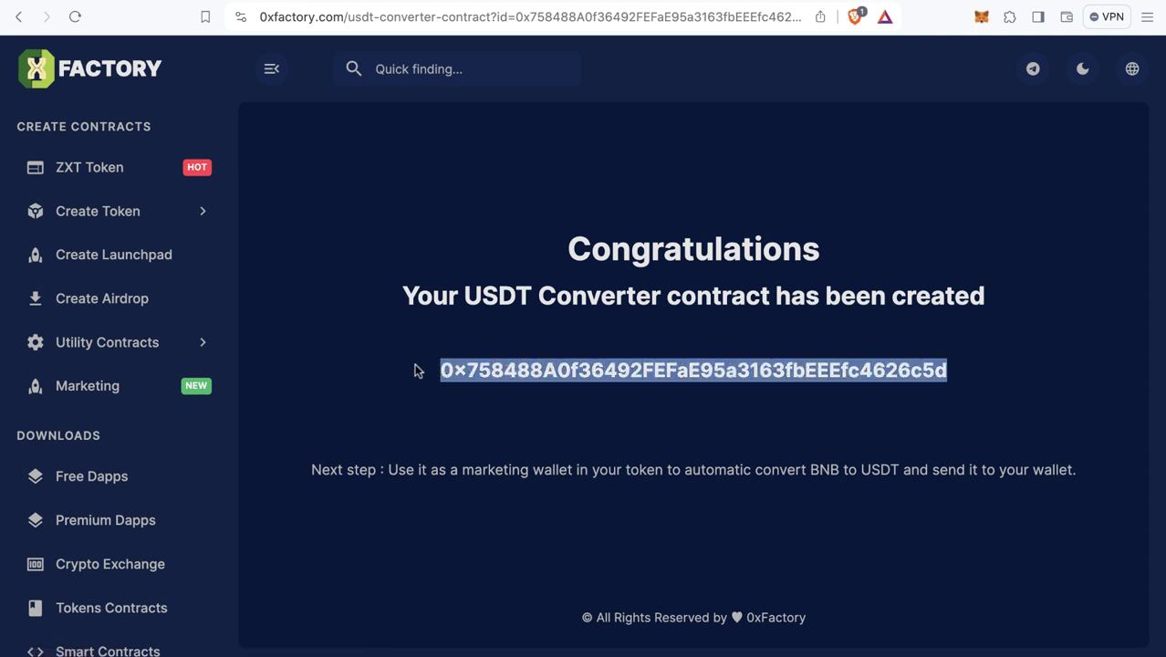
click(504, 395)
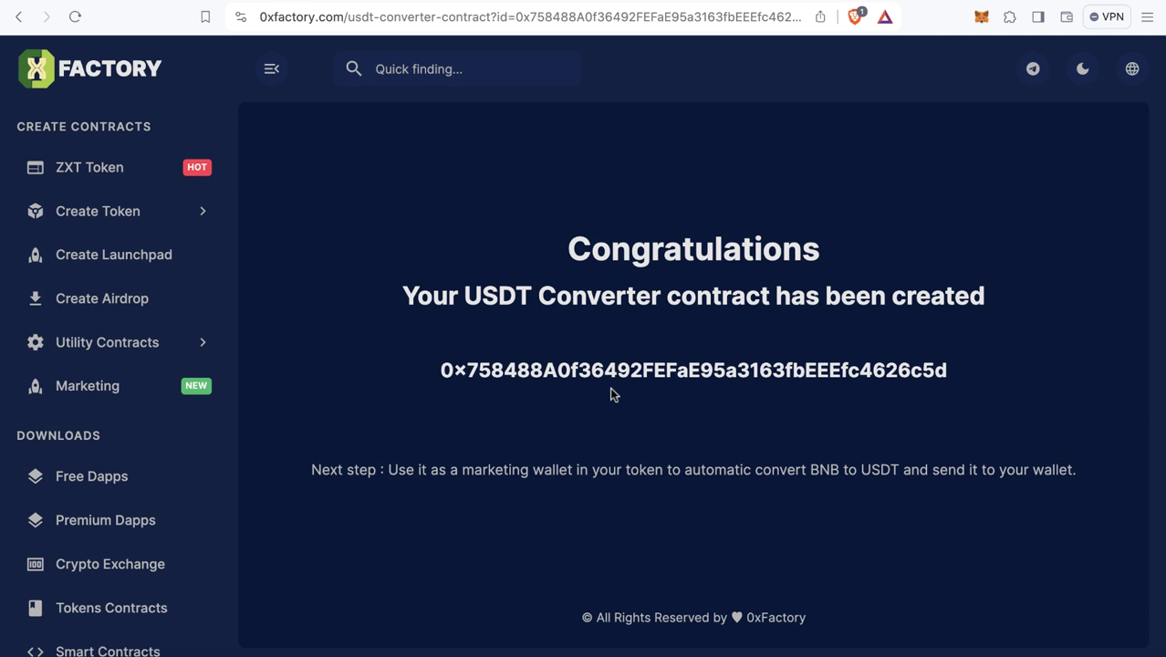
drag(956, 370, 441, 369)
key(super+c)
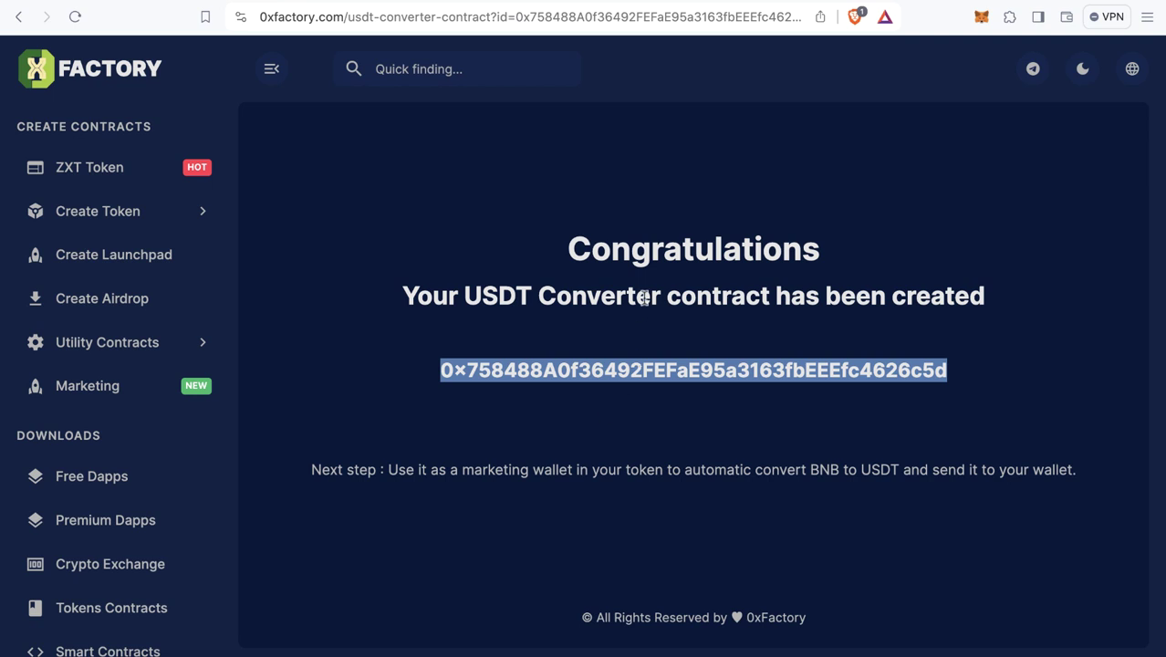
- Switch to BscScan and open the token's contract details
click(538, 651)
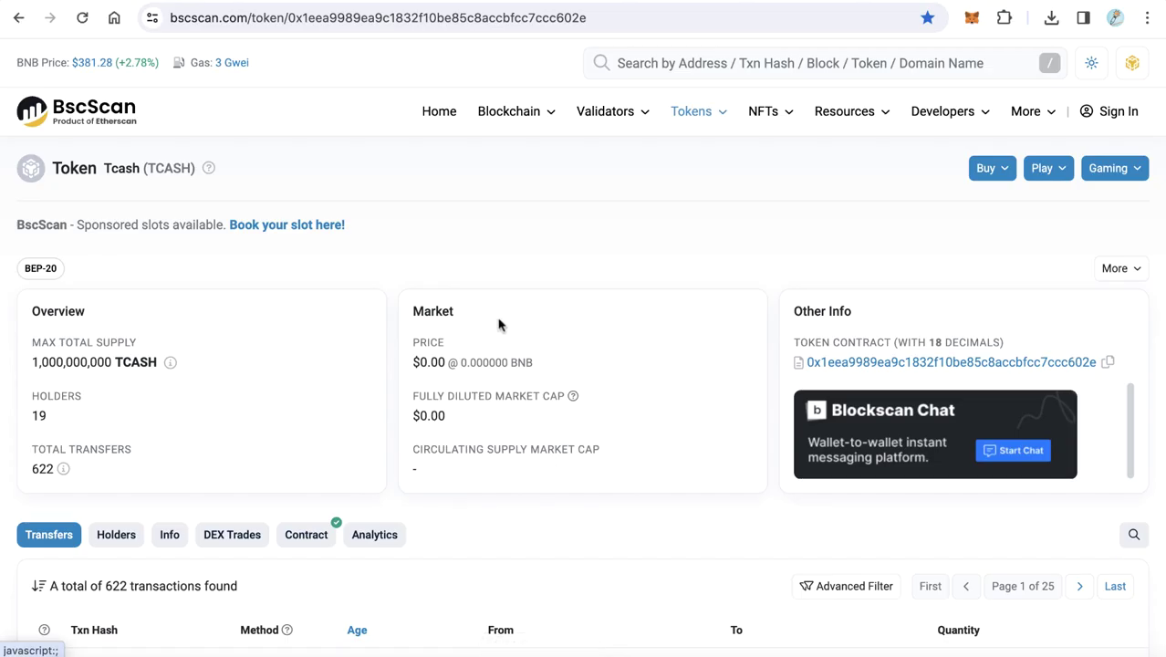
scroll(403, 308, down, 5)
click(303, 256)
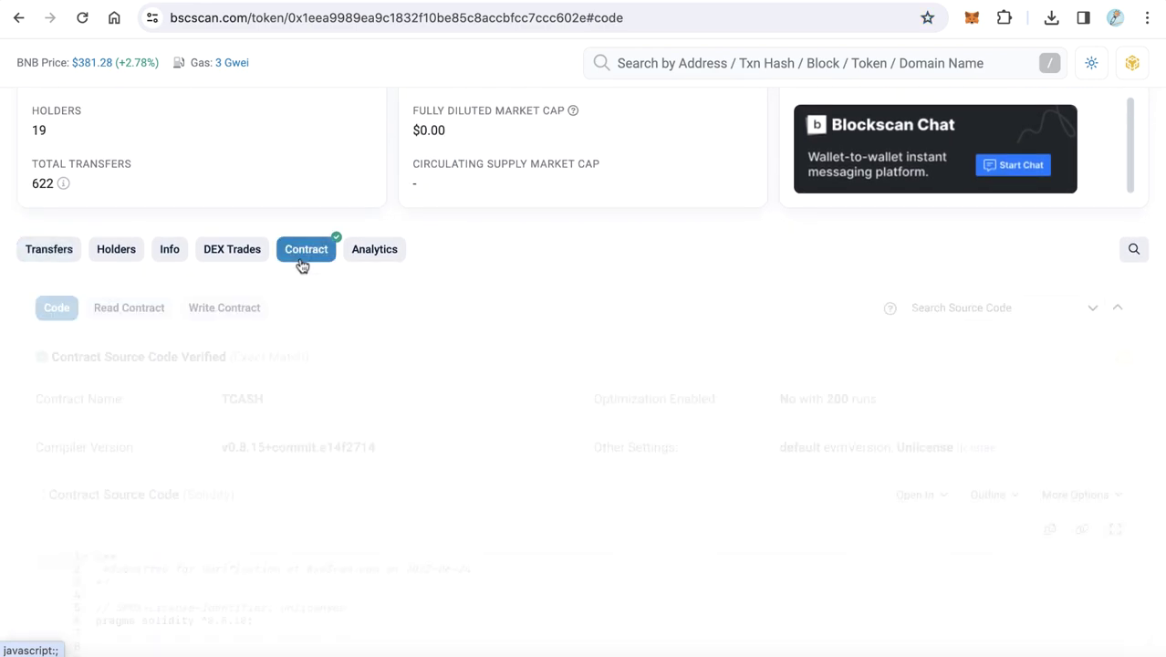
scroll(426, 289, down, 1)
scroll(426, 288, up, 5)
scroll(425, 289, down, 5)
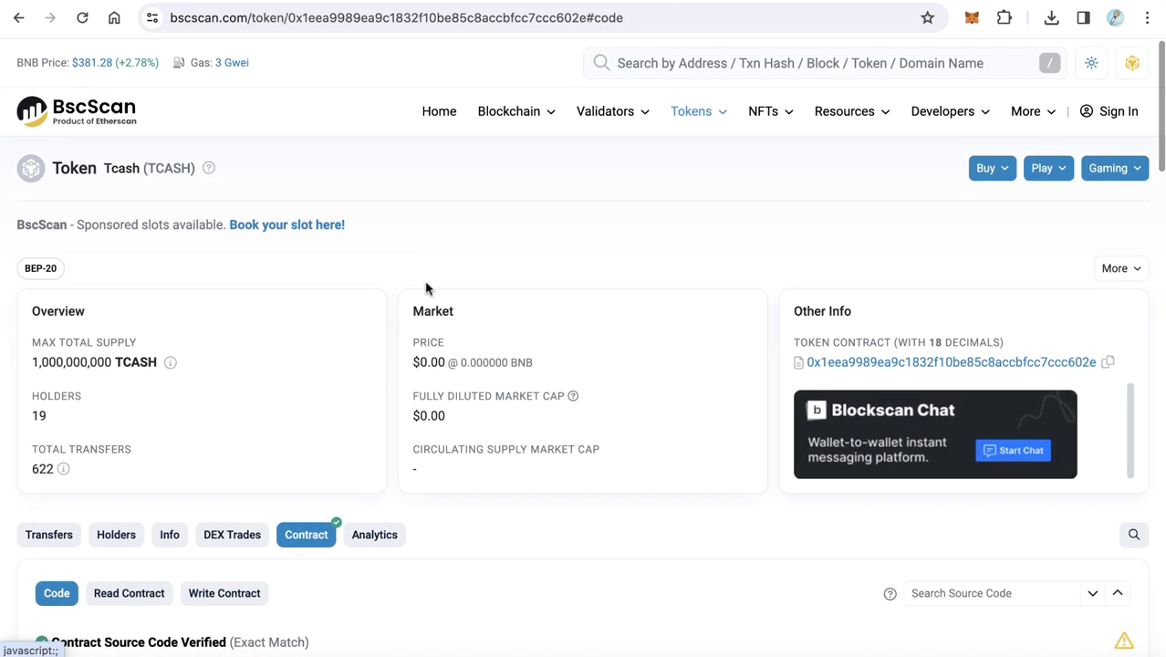
scroll(425, 289, up, 5)
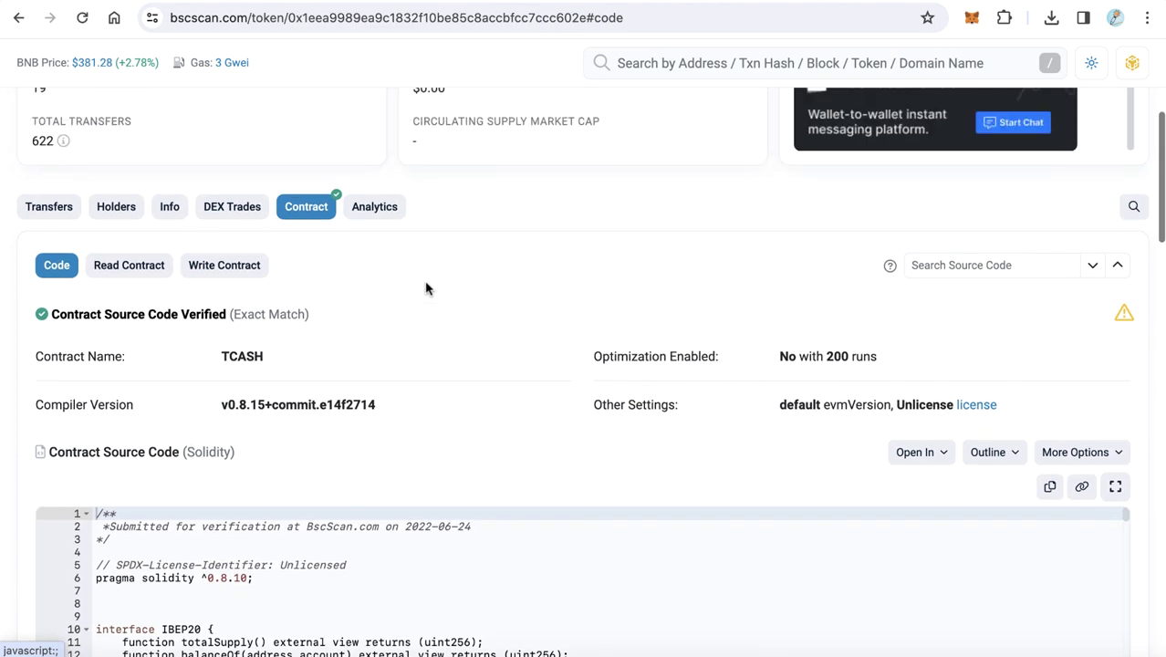
scroll(425, 289, down, 2)
scroll(426, 288, down, 1)
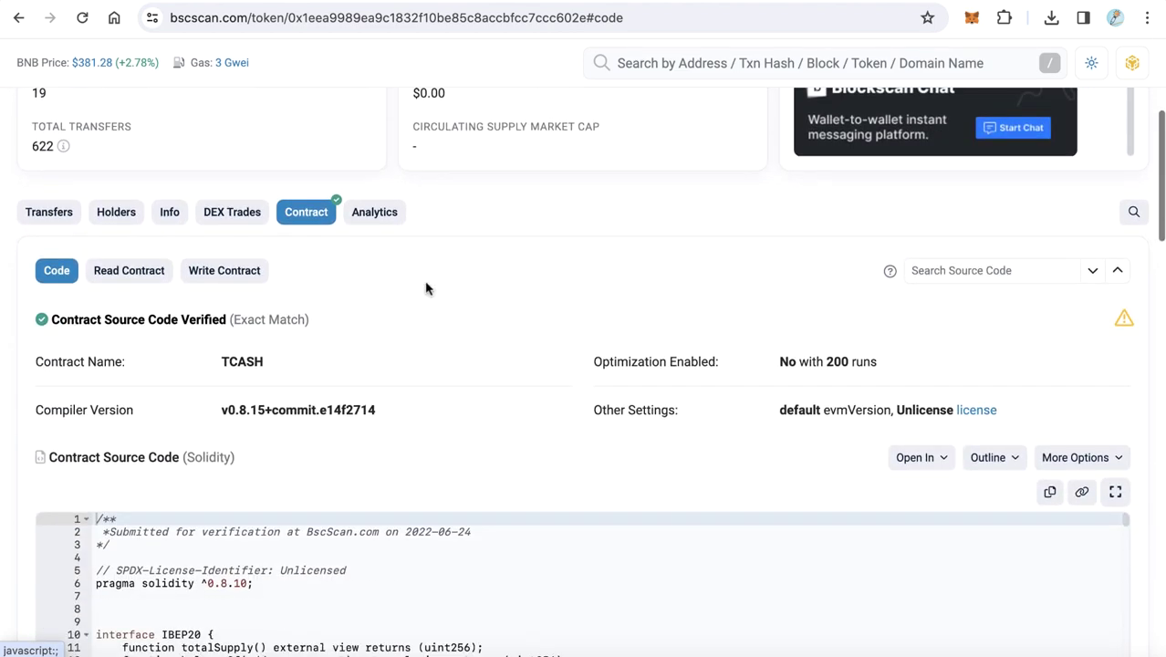
- Open the Write Contract functions and expand '11. setMarketingWallet'
click(244, 279)
scroll(394, 310, down, 3)
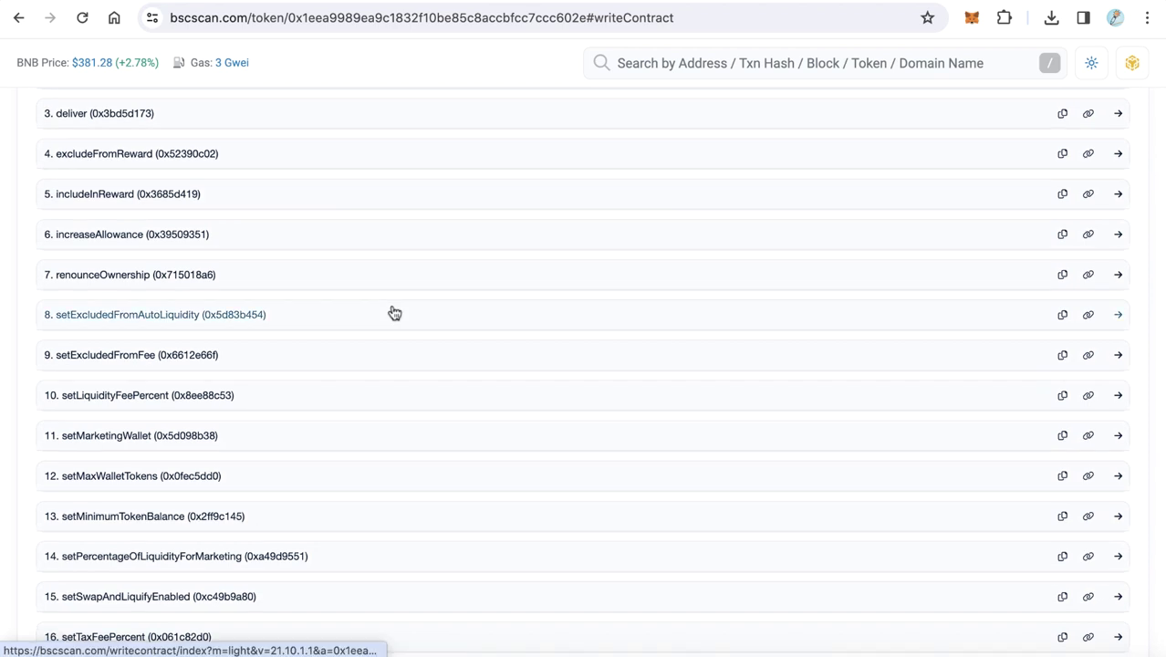
scroll(394, 313, down, 1)
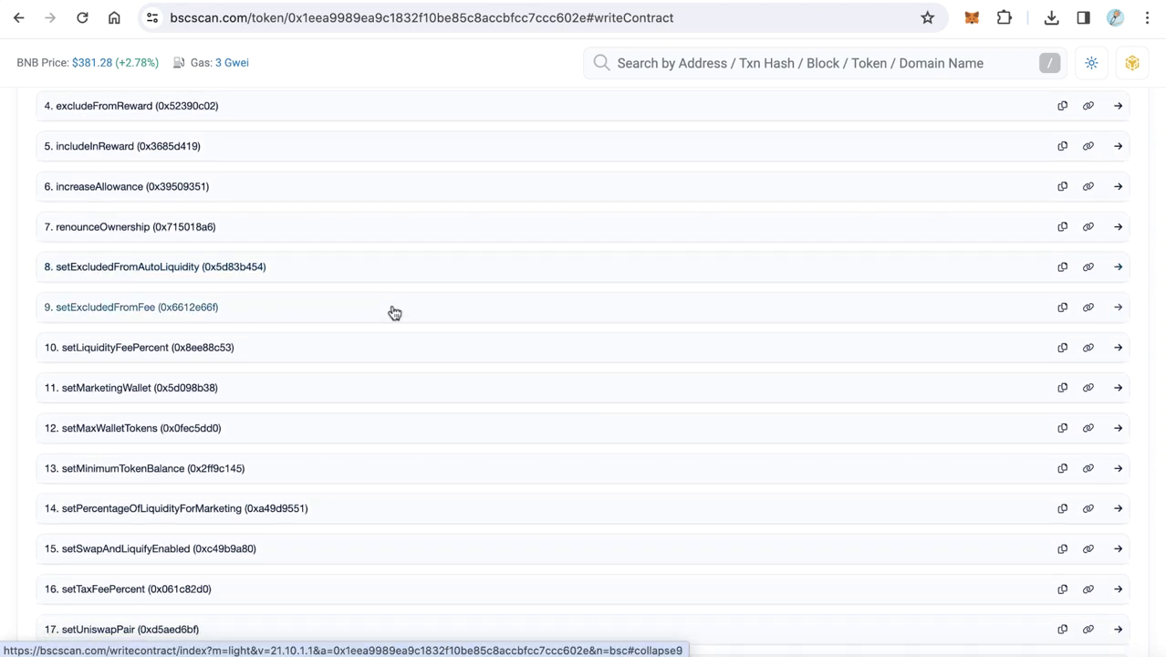
scroll(394, 313, down, 2)
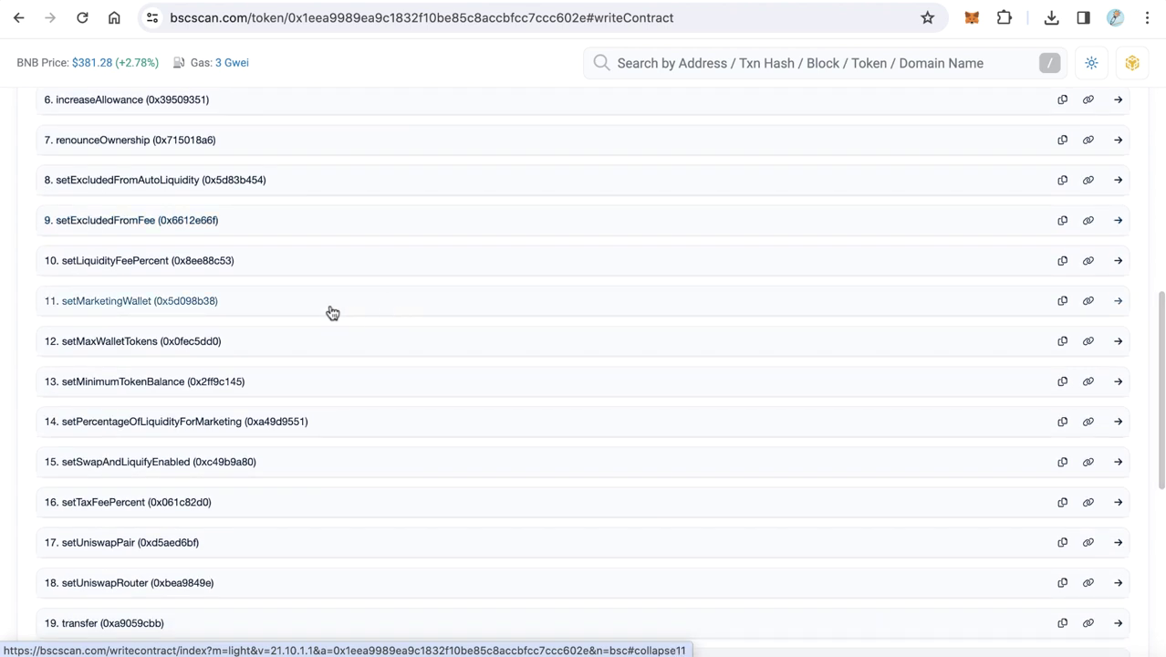
click(328, 312)
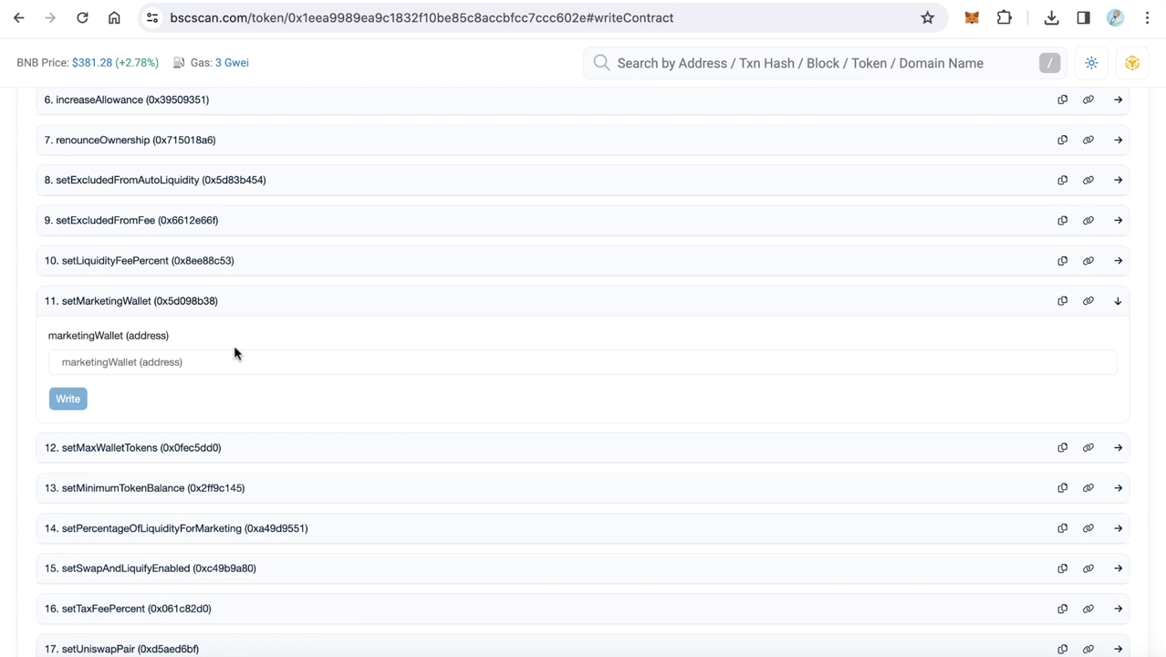
- Try pasting into marketingWallet, then re-copy the contract address from 0xFactory
click(239, 360)
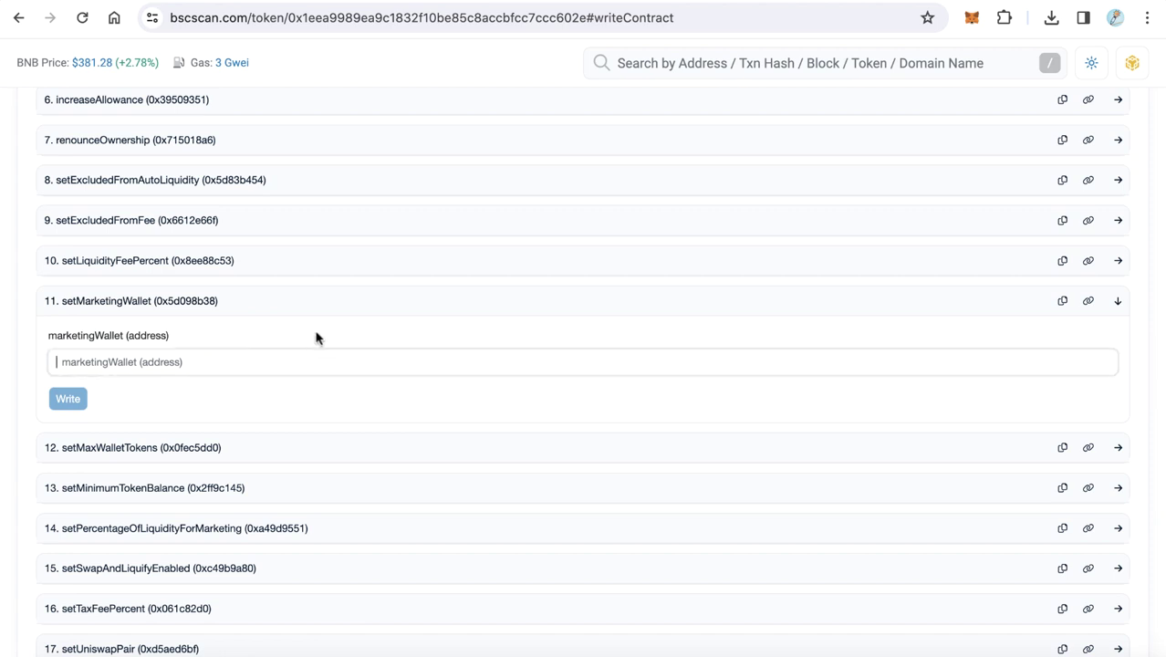
key(super+v)
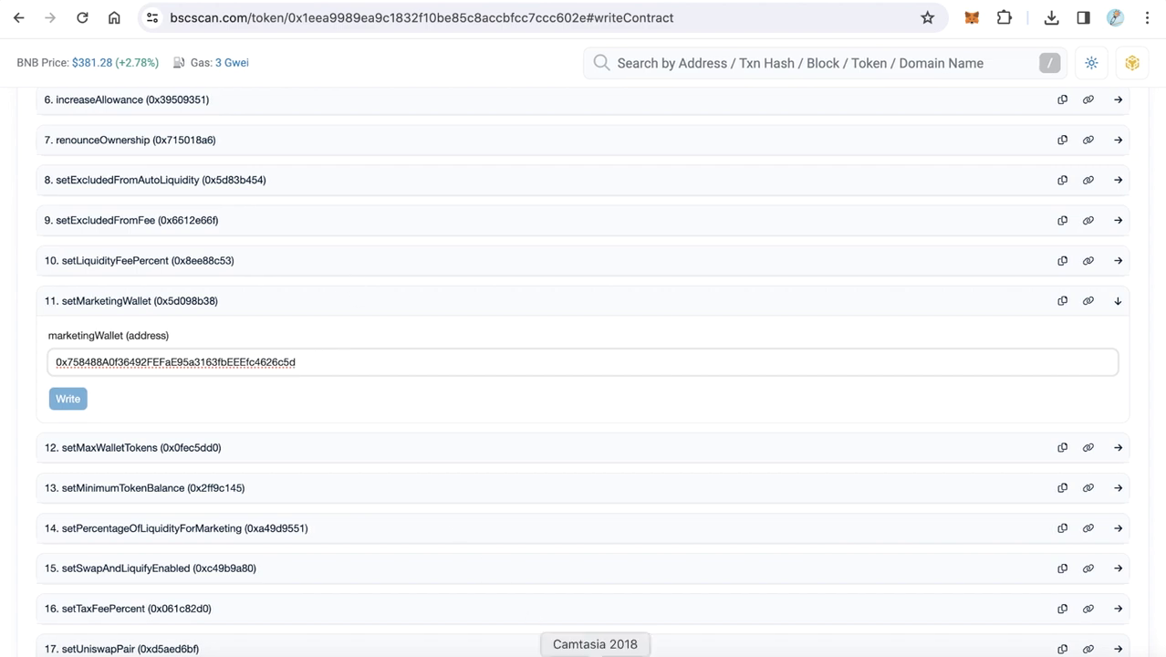
click(481, 650)
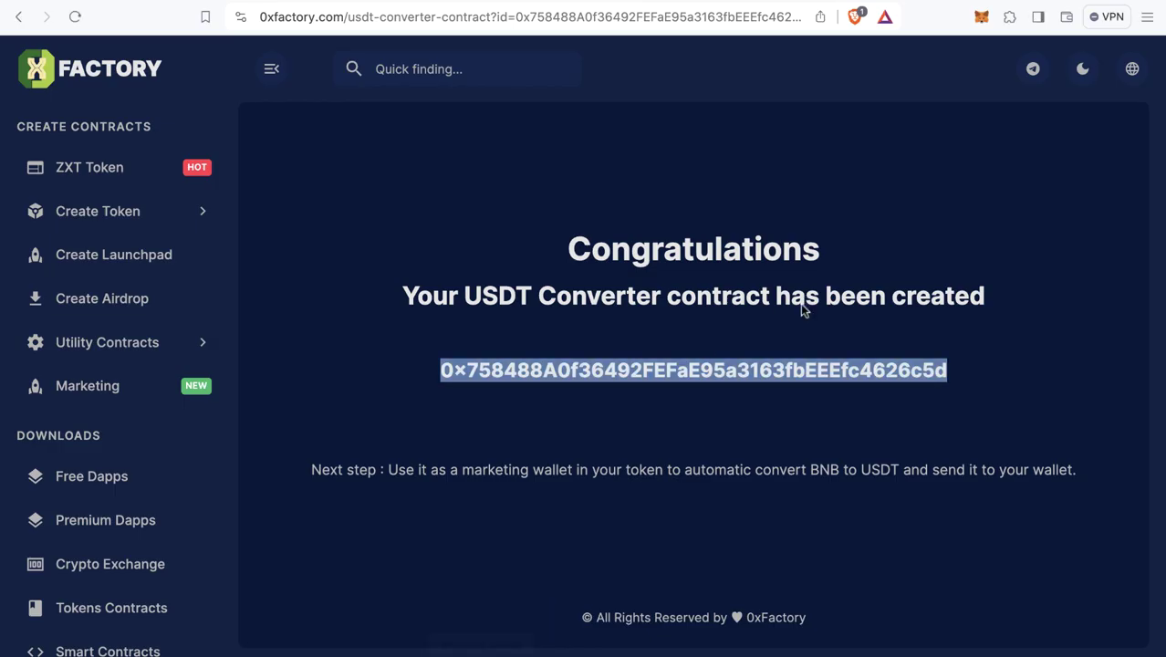
click(760, 382)
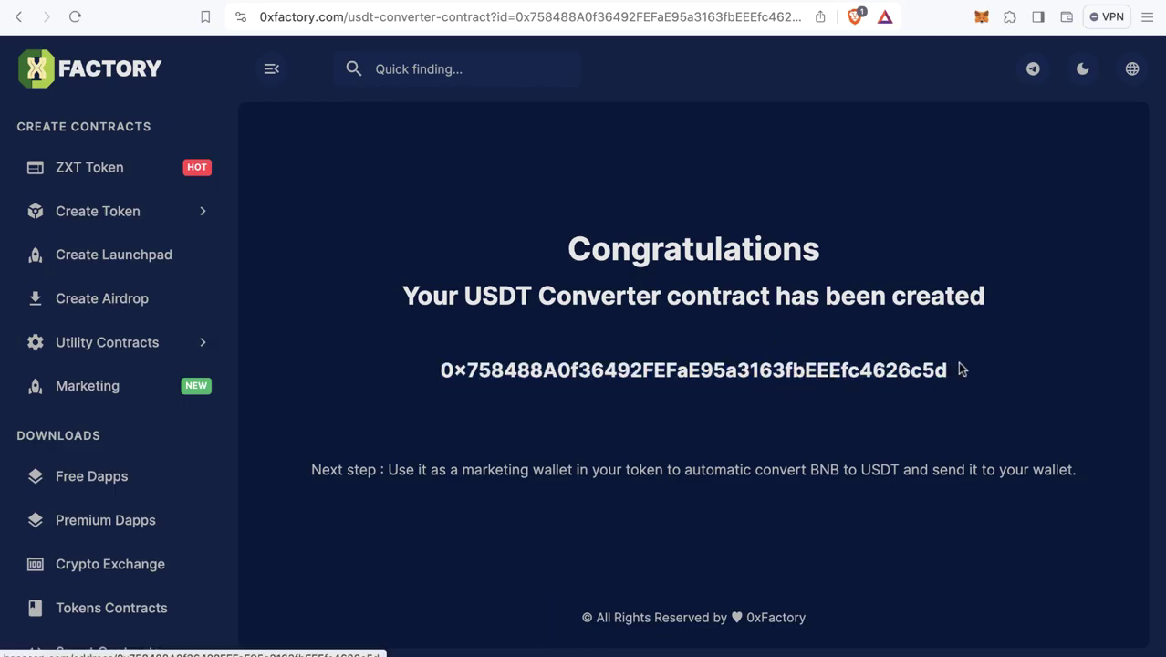
drag(961, 369, 437, 377)
key(super+c)
click(474, 381)
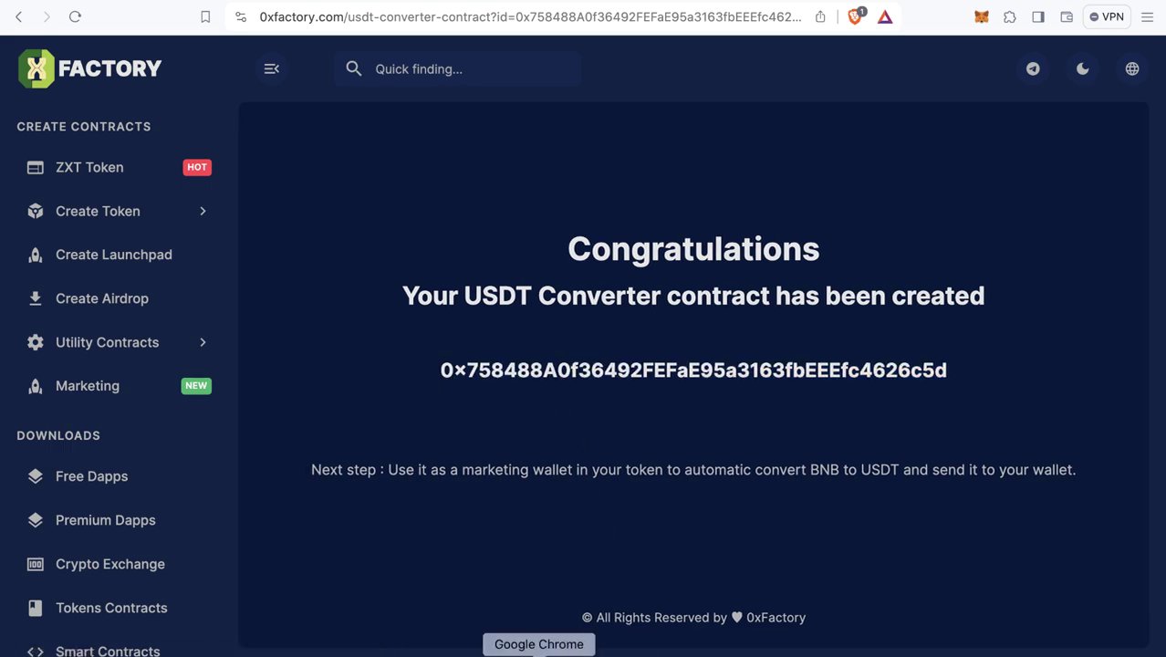
- Paste the USDT Converter address into the marketingWallet field and click Write
click(539, 653)
key(super+v)
scroll(208, 368, up, 1)
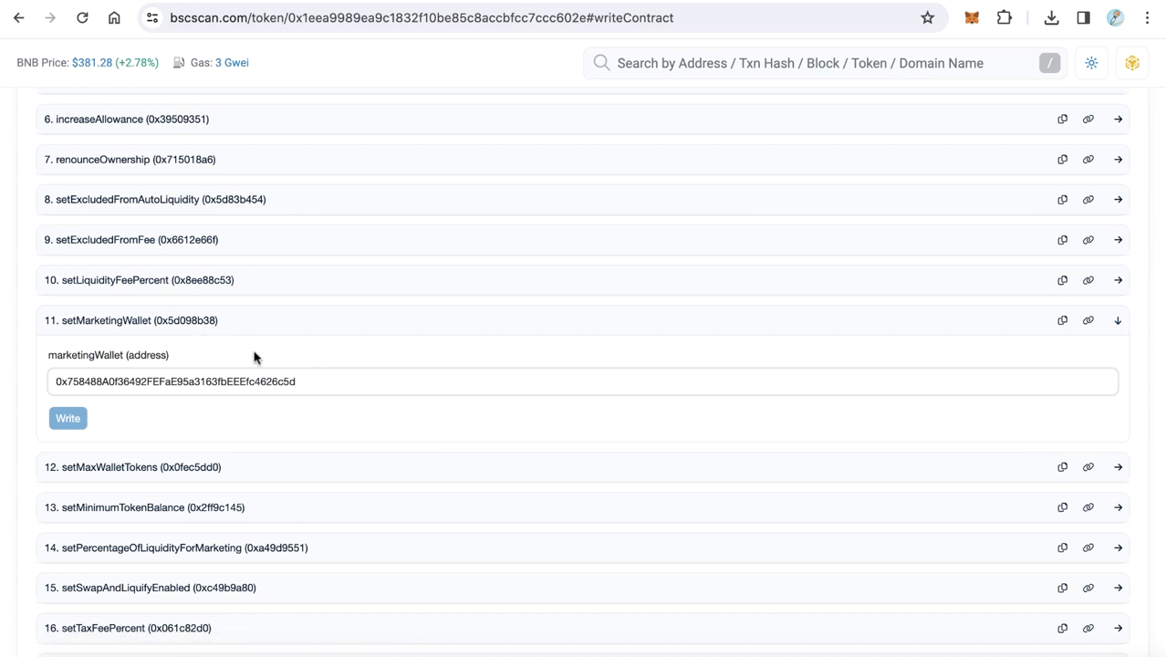
click(64, 416)
scroll(271, 420, up, 3)
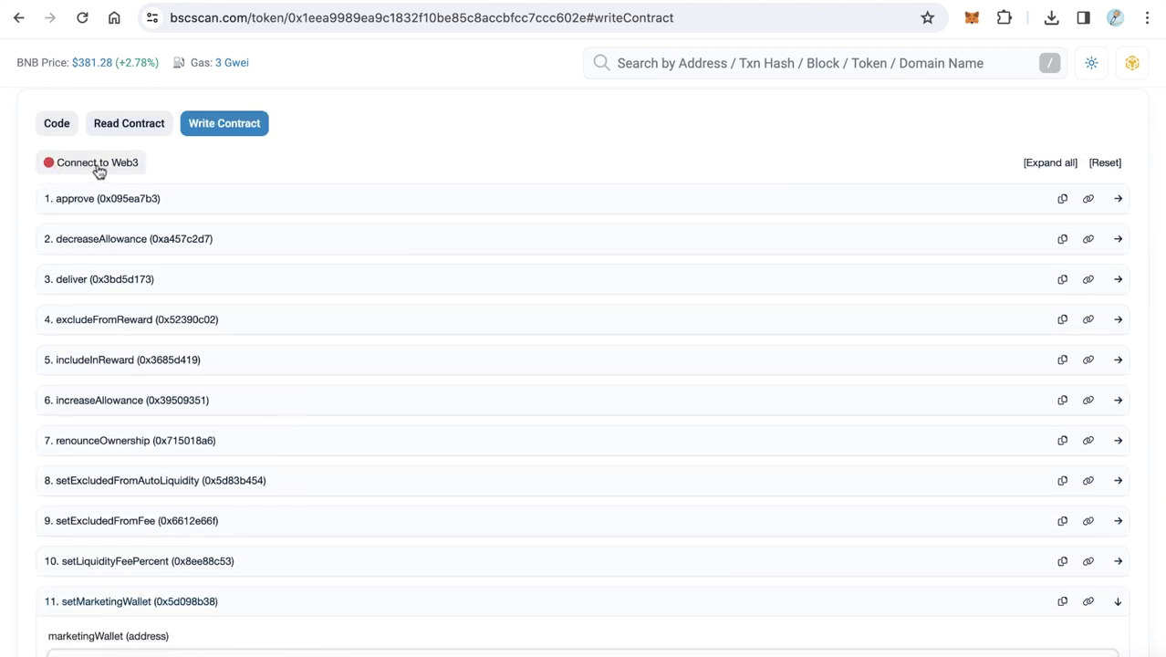
scroll(115, 170, up, 3)
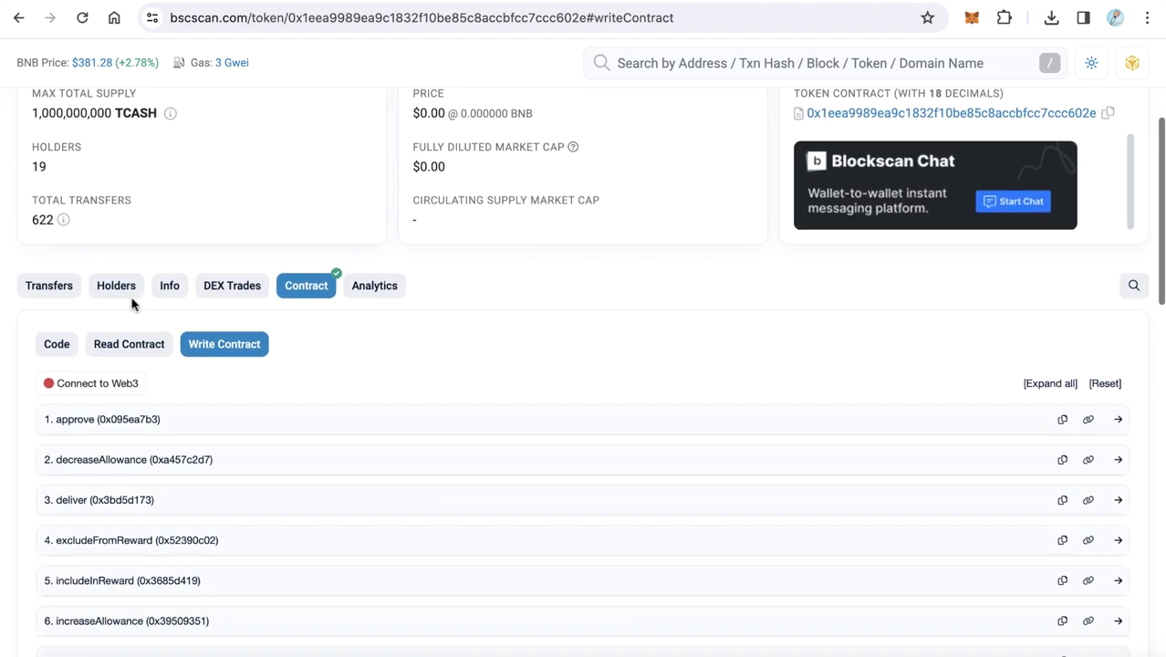
scroll(131, 304, down, 10)
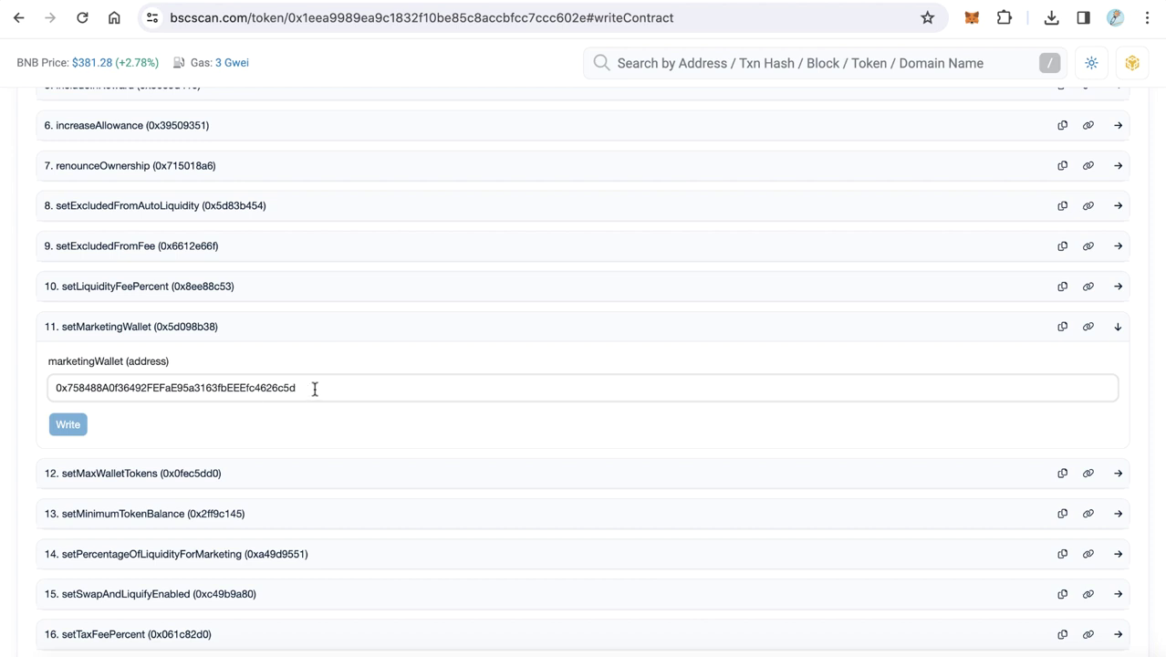
drag(315, 389, 46, 399)
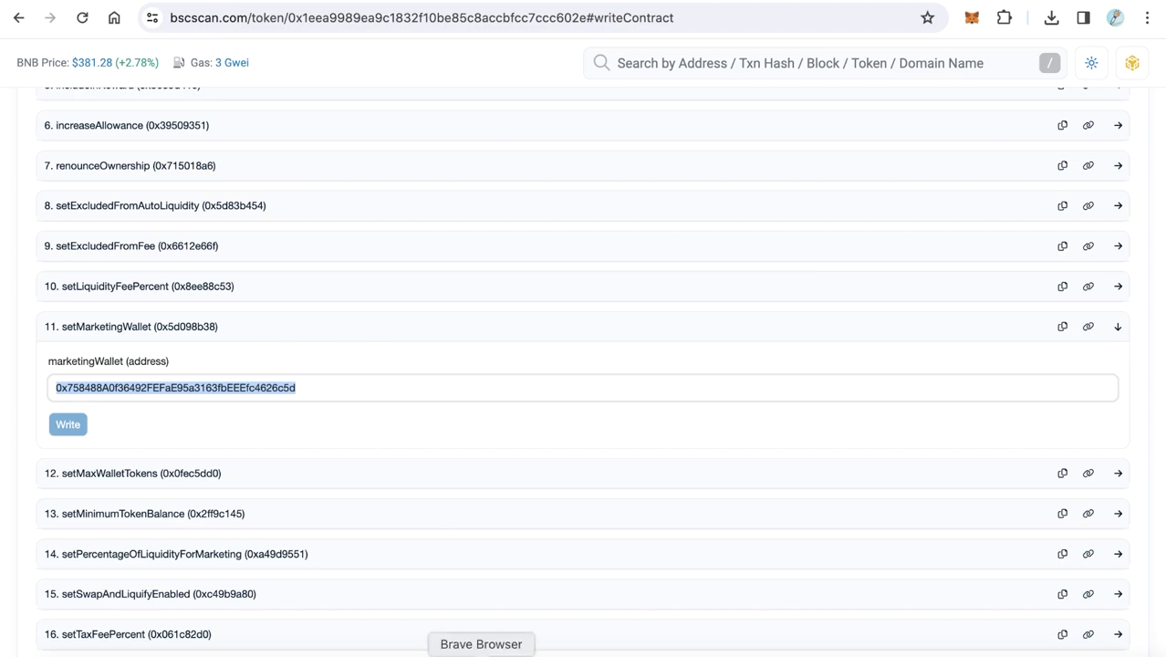
- Switch back to the 0xFactory Congratulations page for the new USDT Converter contract
click(481, 656)
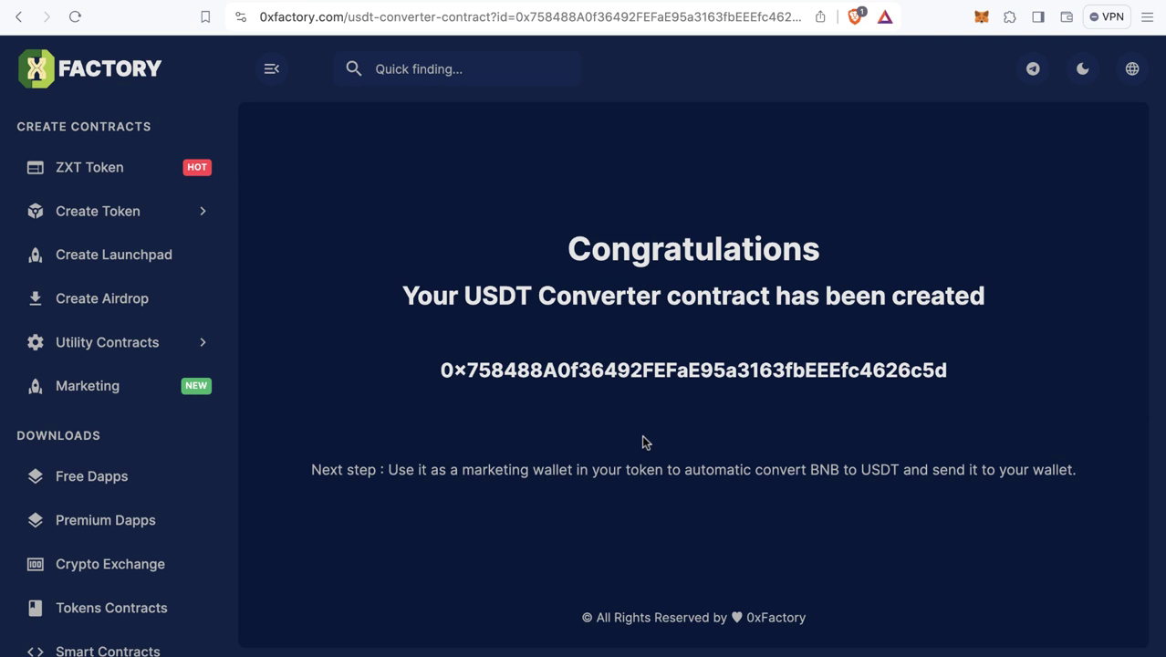
drag(969, 370, 447, 370)
click(405, 377)
drag(947, 367, 424, 367)
click(397, 369)
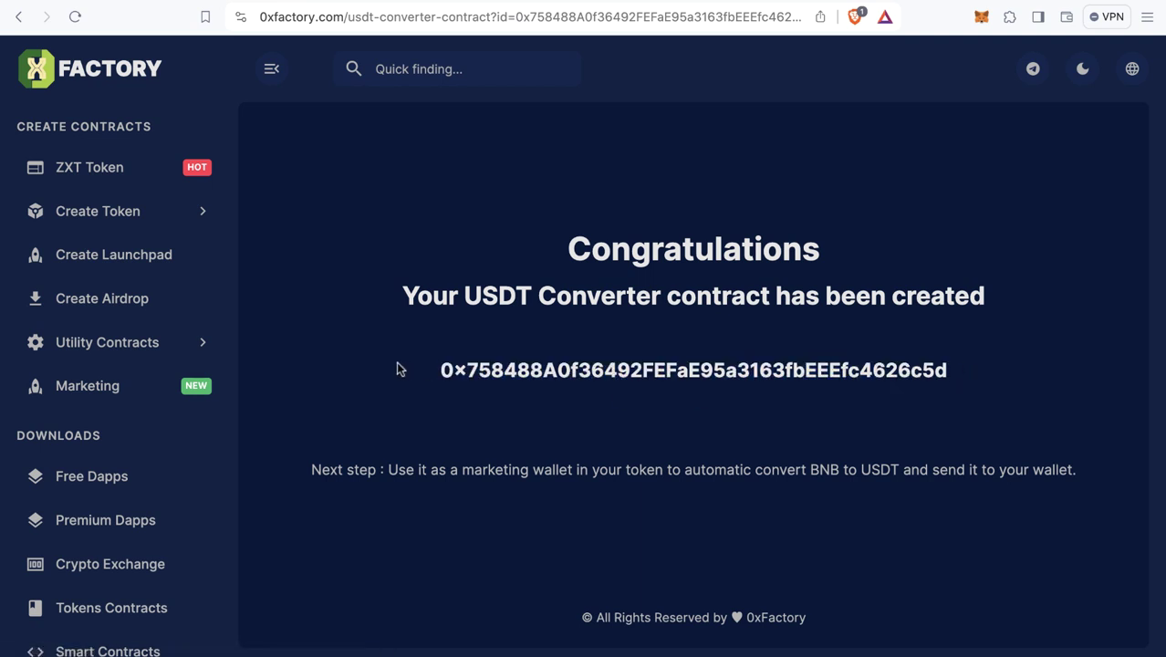